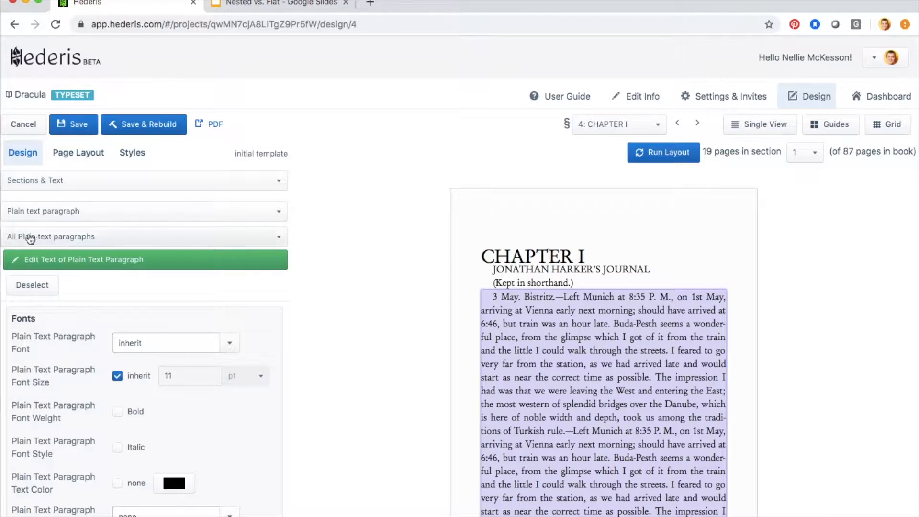
Switch the paragraph target from 'All Plain text paragraphs' to 'Plain text paragraphs following Generic subheading'.
scroll(580, 354, down, 10)
scroll(579, 354, down, 2)
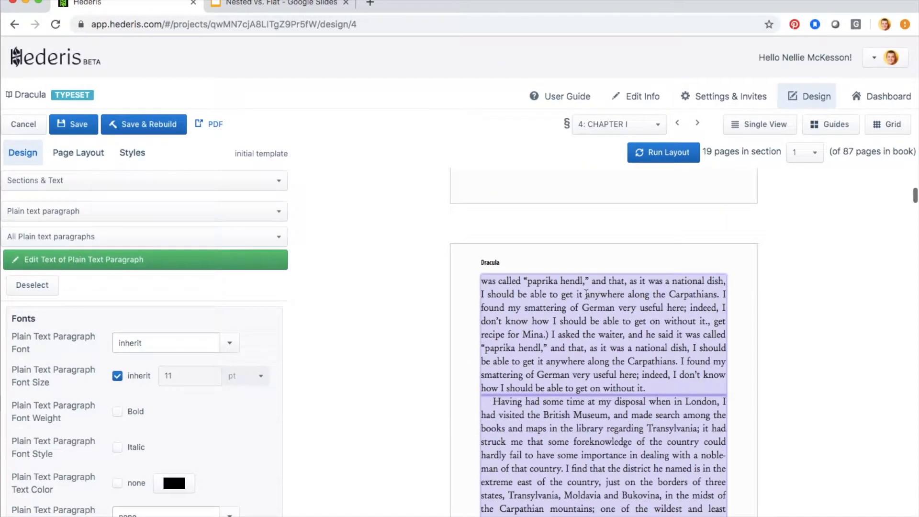
scroll(585, 439, up, 12)
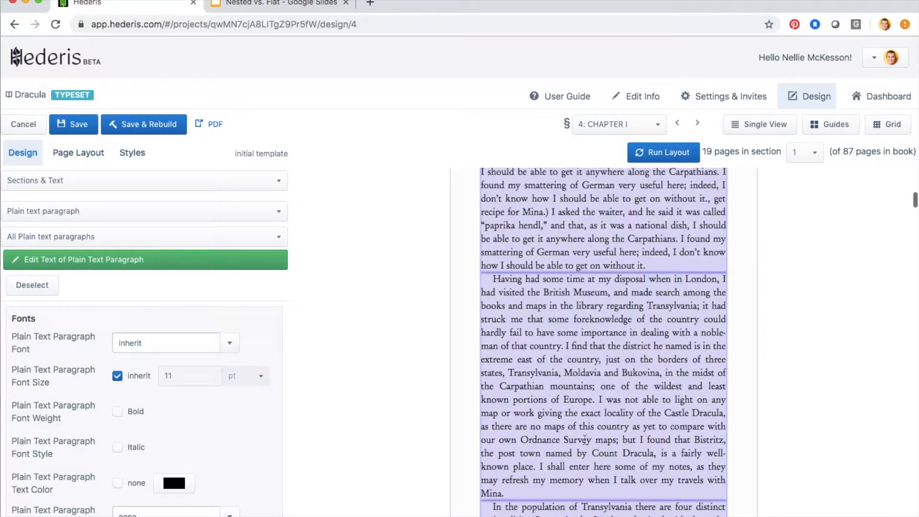
scroll(585, 440, up, 1)
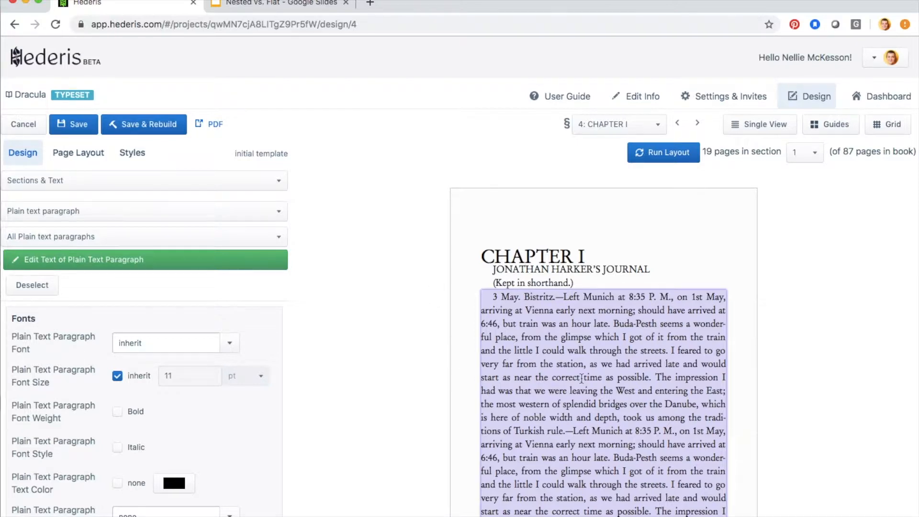
click(272, 239)
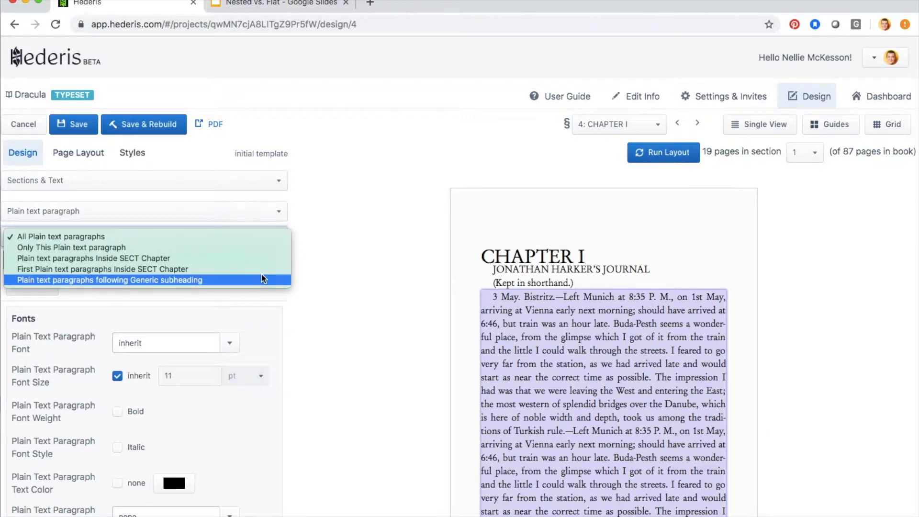
click(152, 280)
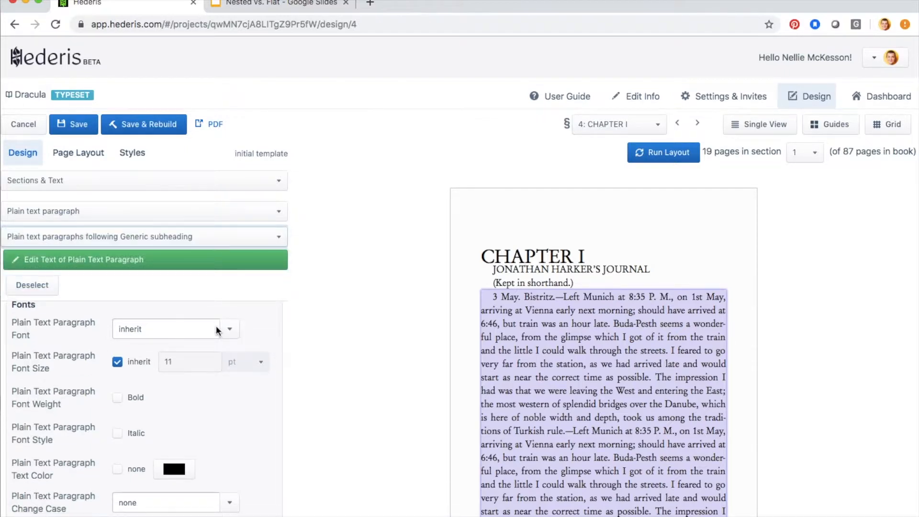
scroll(216, 325, down, 4)
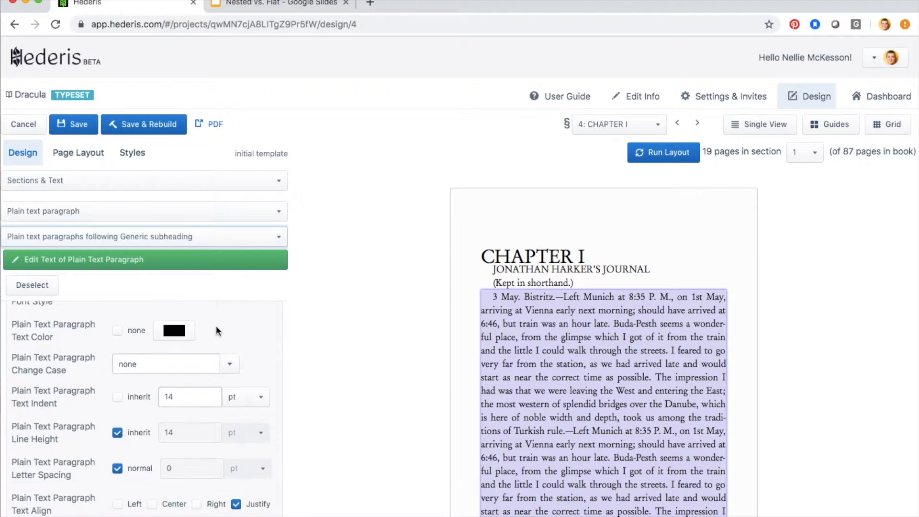
Change the Text Indent from 14 pt to 0 and check Chapter I's opening paragraph in the preview.
click(180, 352)
drag(180, 352, 153, 354)
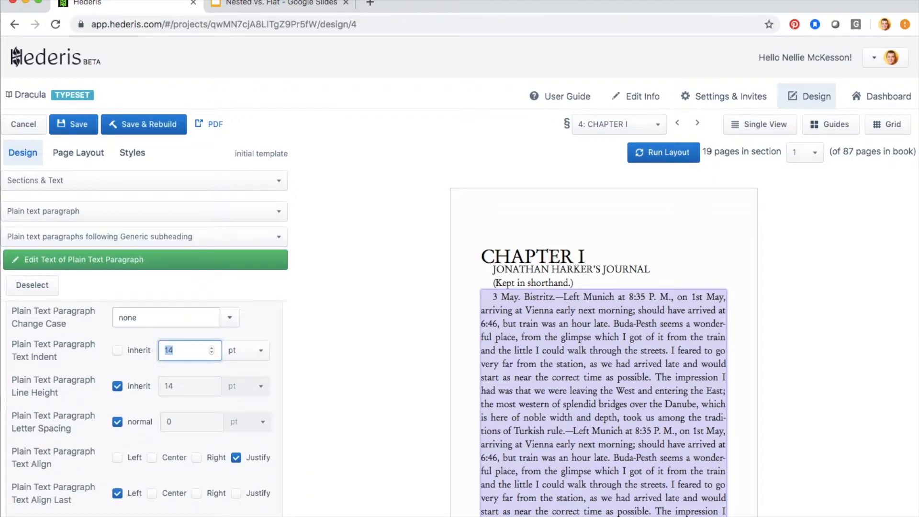
text(0)
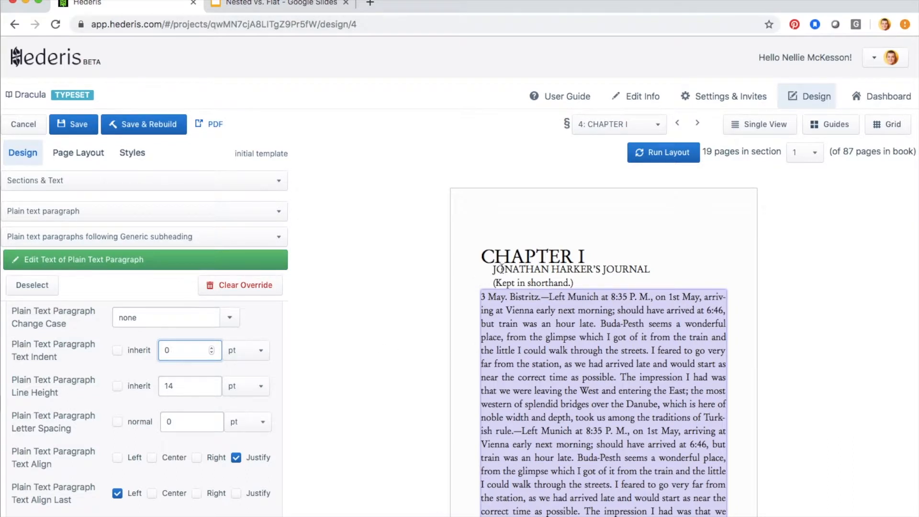
scroll(543, 404, down, 1)
scroll(542, 404, down, 3)
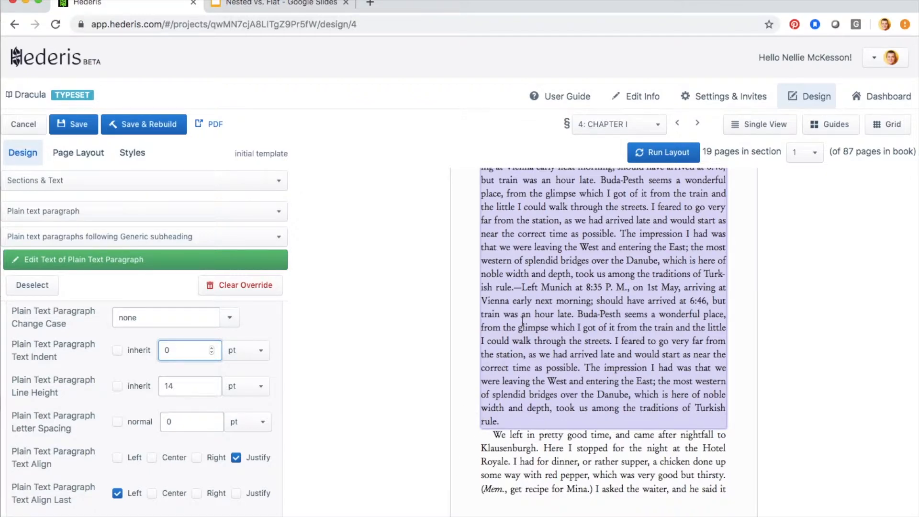
scroll(522, 321, up, 3)
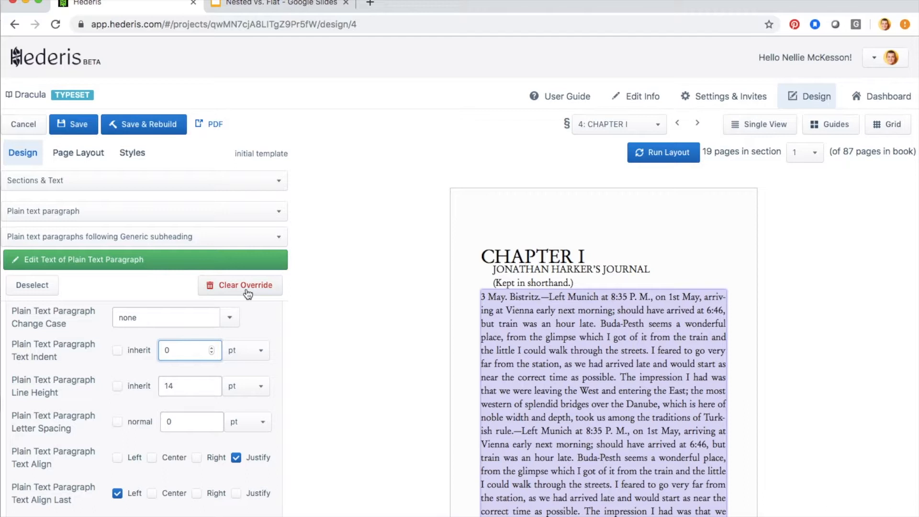
Tick 'Add Drop Cap?' in the Design panel's Drop Cap section.
scroll(175, 466, down, 4)
scroll(174, 462, down, 15)
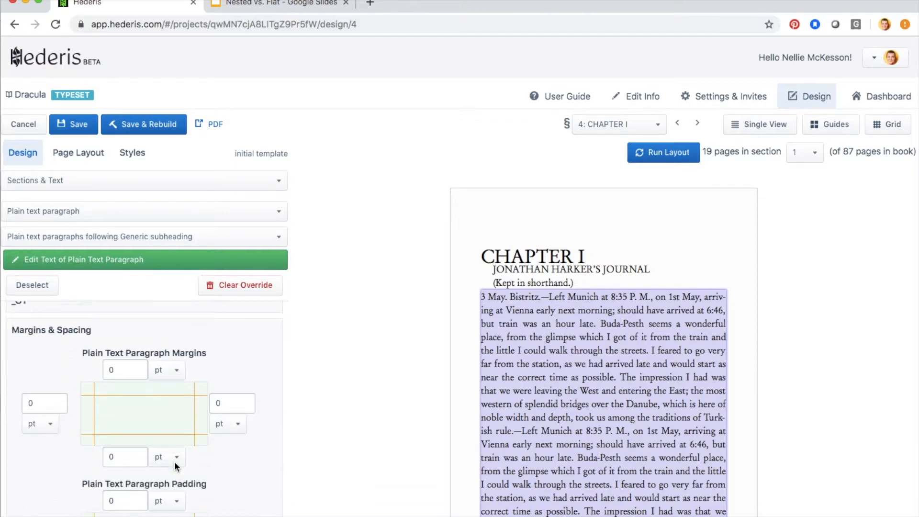
scroll(175, 461, down, 6)
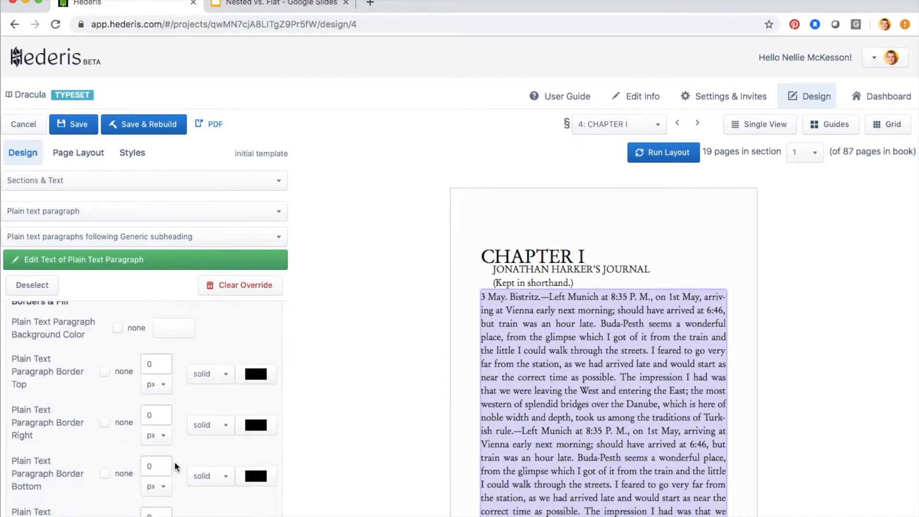
scroll(177, 467, down, 8)
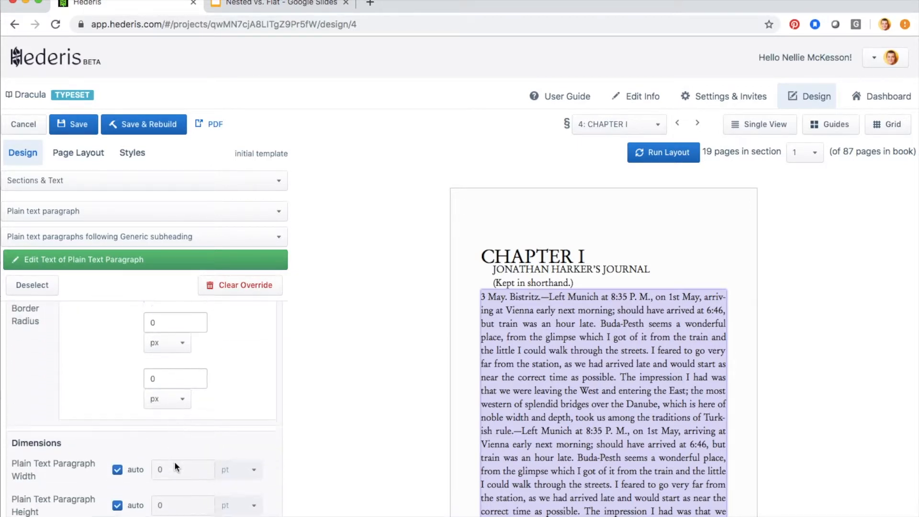
scroll(175, 462, down, 3)
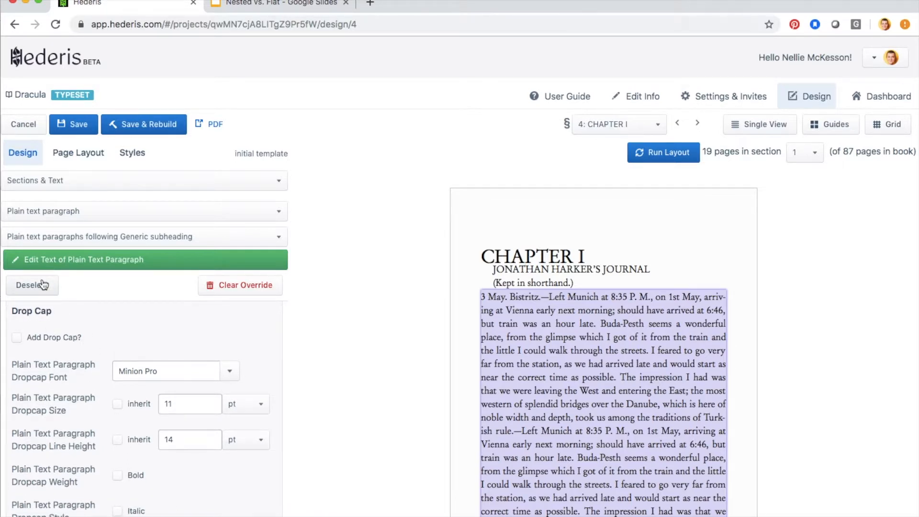
click(18, 340)
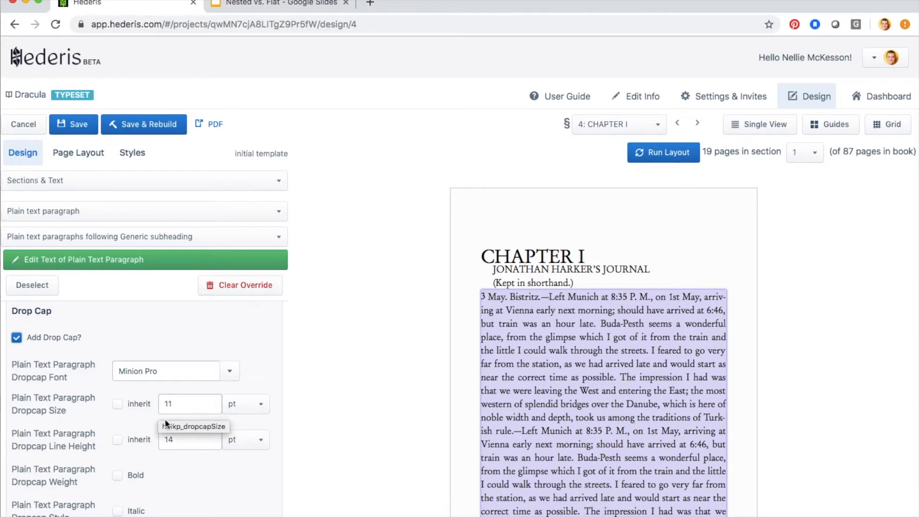
Raise the Dropcap Size spinner step by step from 11 pt to 24 pt.
click(211, 401)
click(211, 402)
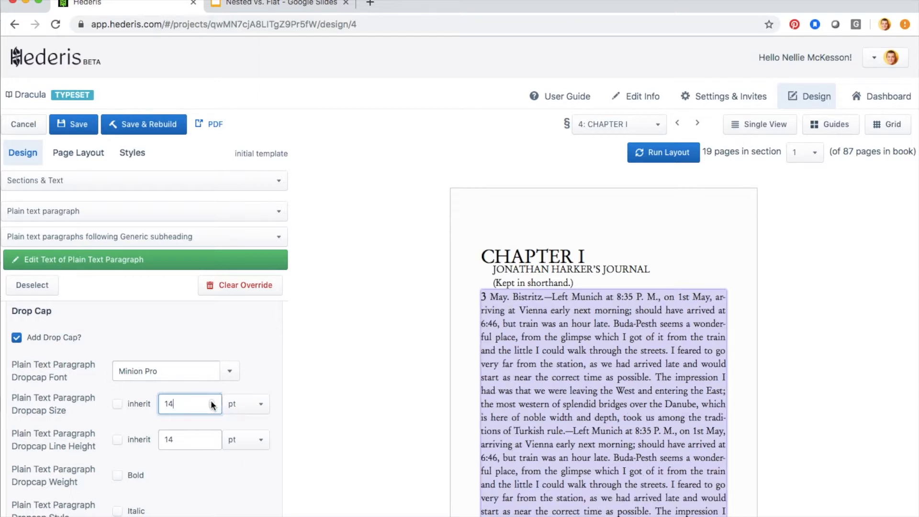
click(211, 402)
click(211, 402)
click(212, 402)
click(211, 402)
click(211, 402)
click(212, 401)
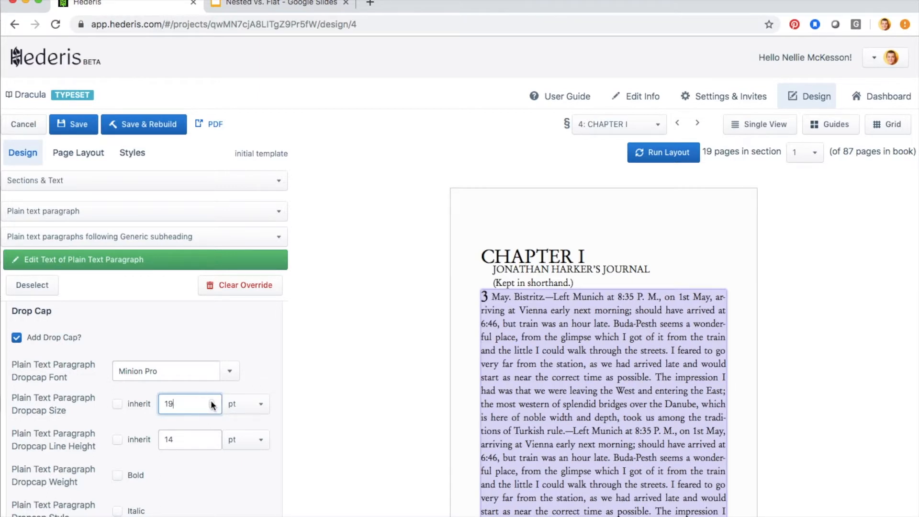
click(212, 402)
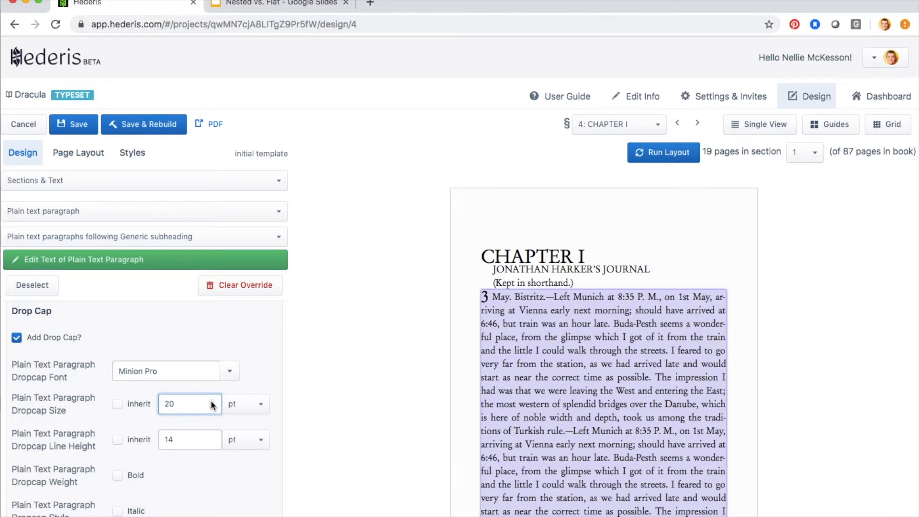
click(211, 402)
click(212, 402)
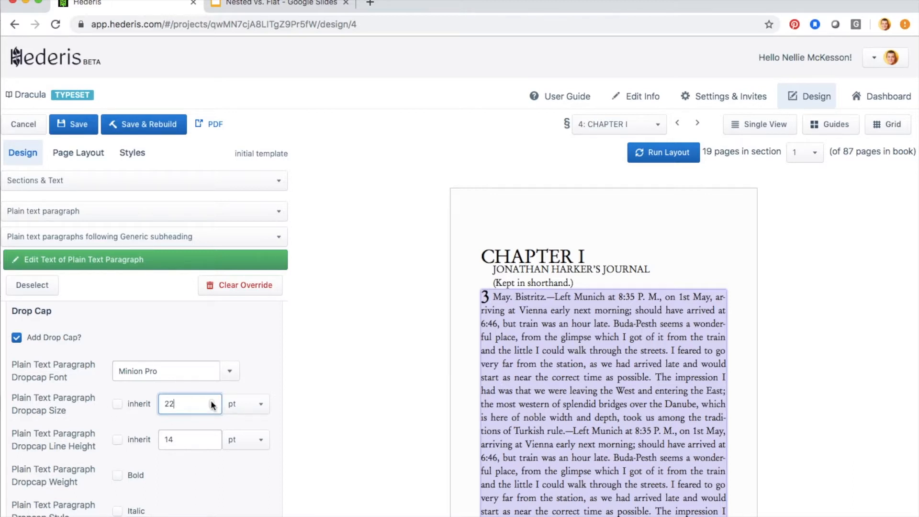
click(211, 402)
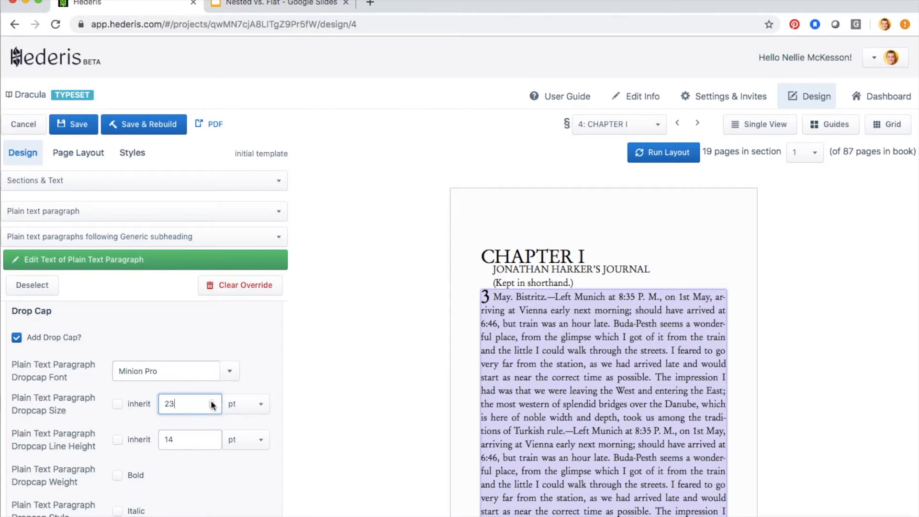
click(212, 401)
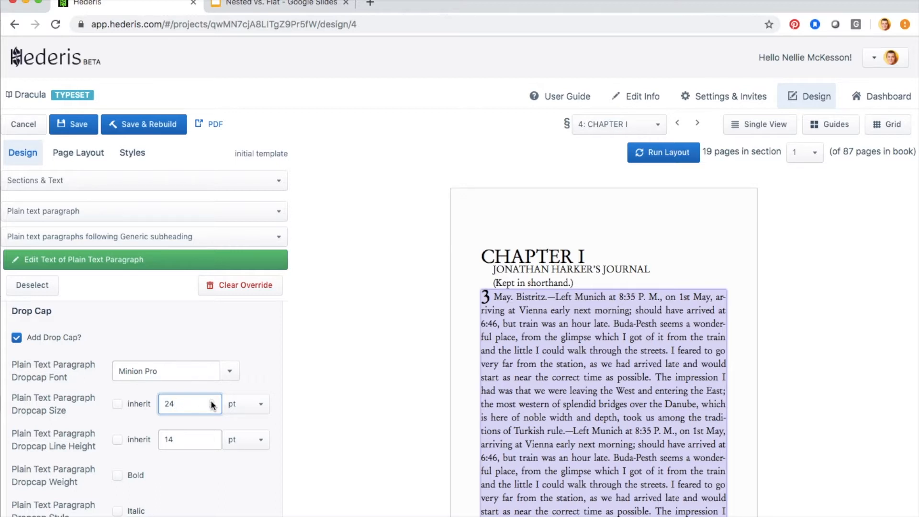
scroll(208, 449, down, 5)
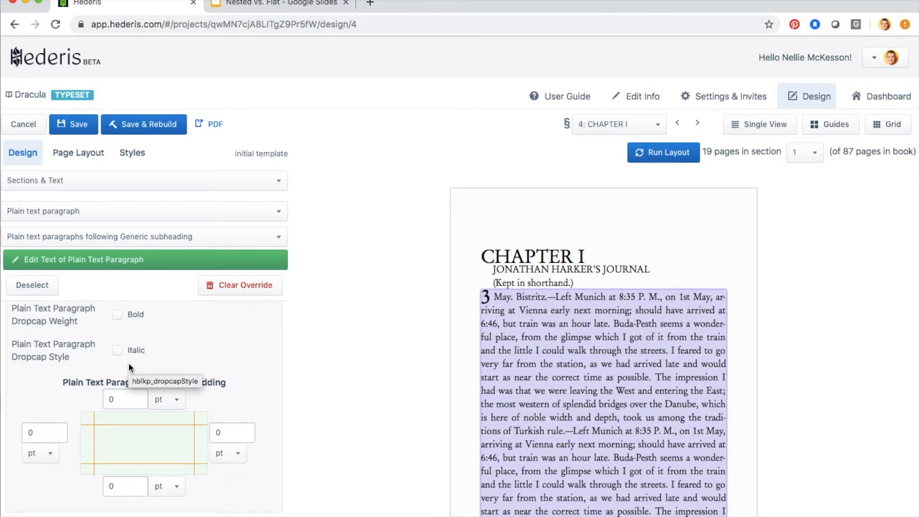
Set the drop cap's top padding to 4 px.
click(137, 397)
click(138, 397)
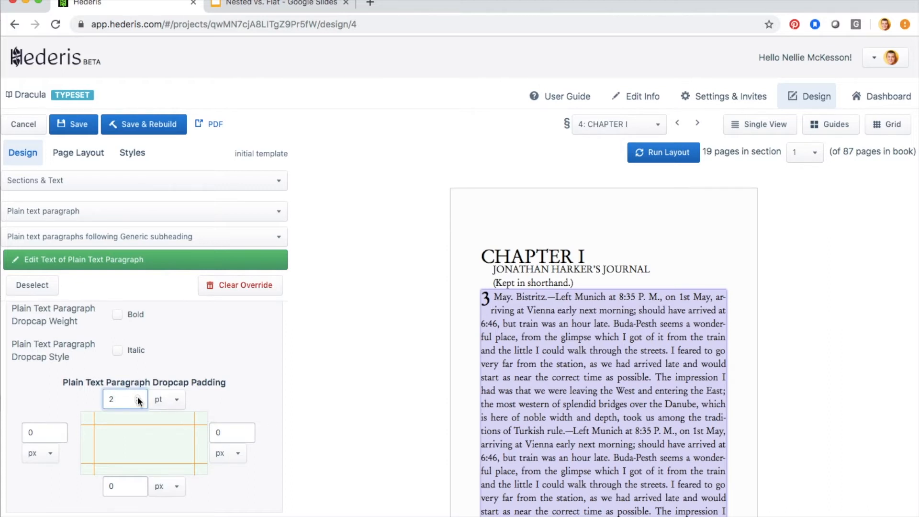
click(139, 397)
click(138, 397)
Try 2 px right padding, return it to 0, and save the design.
click(224, 431)
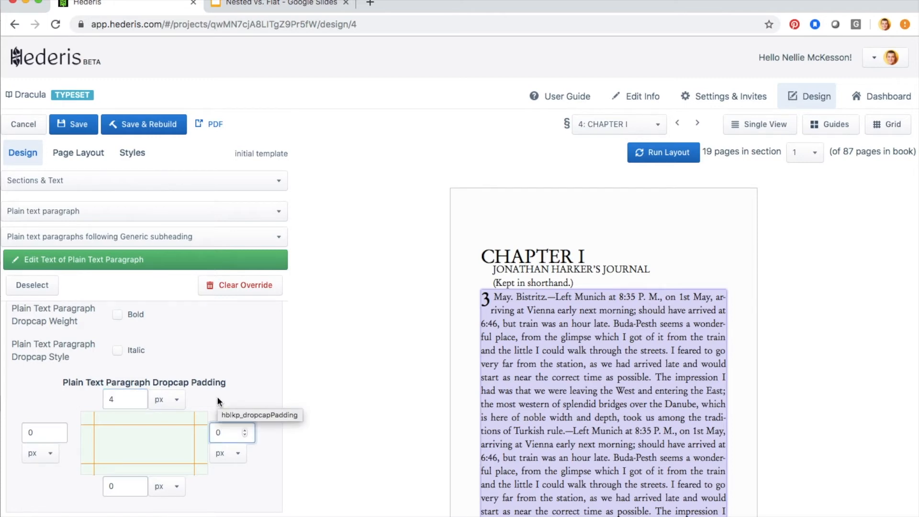
click(244, 430)
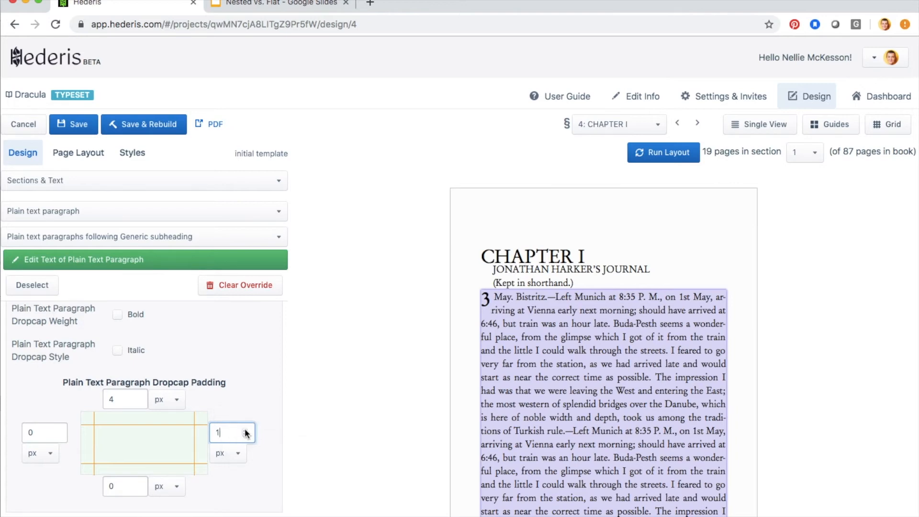
click(245, 431)
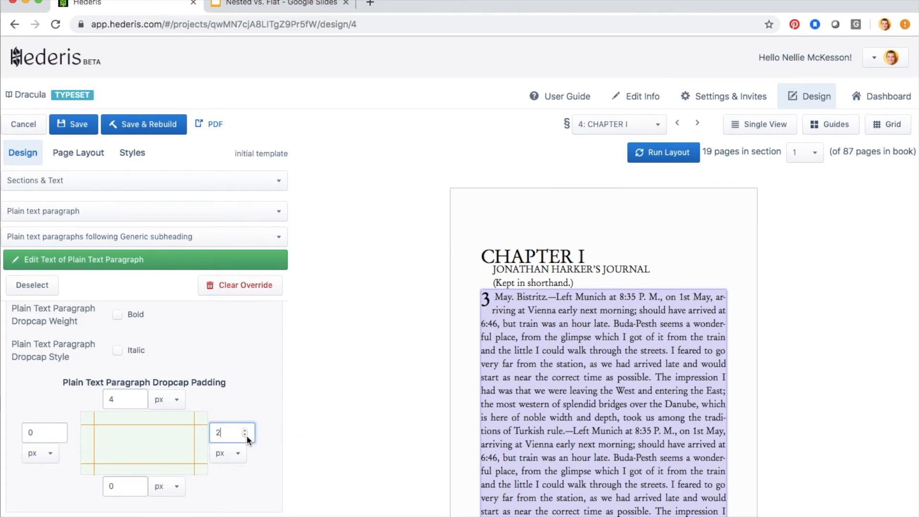
click(244, 434)
click(245, 435)
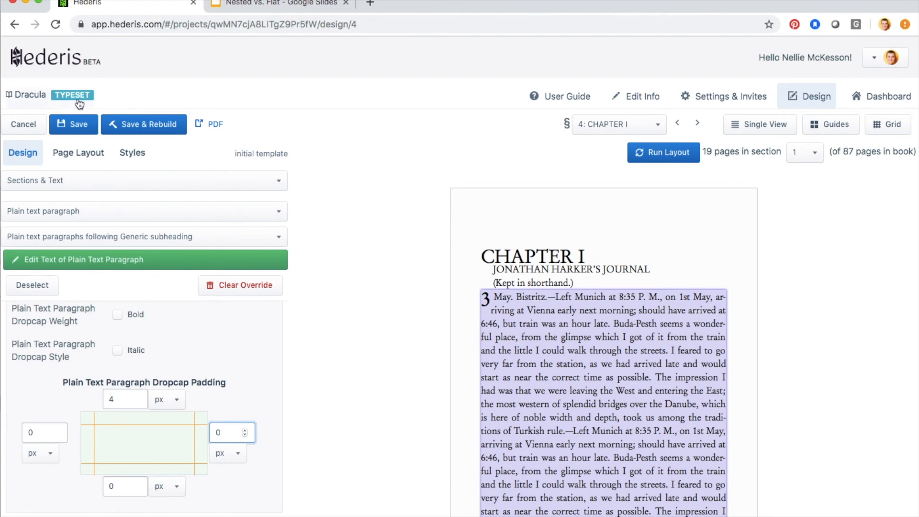
click(79, 126)
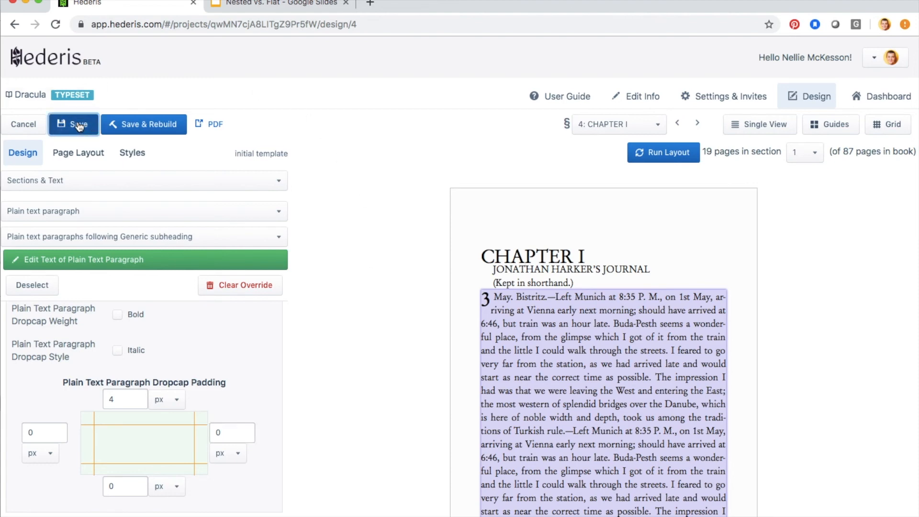